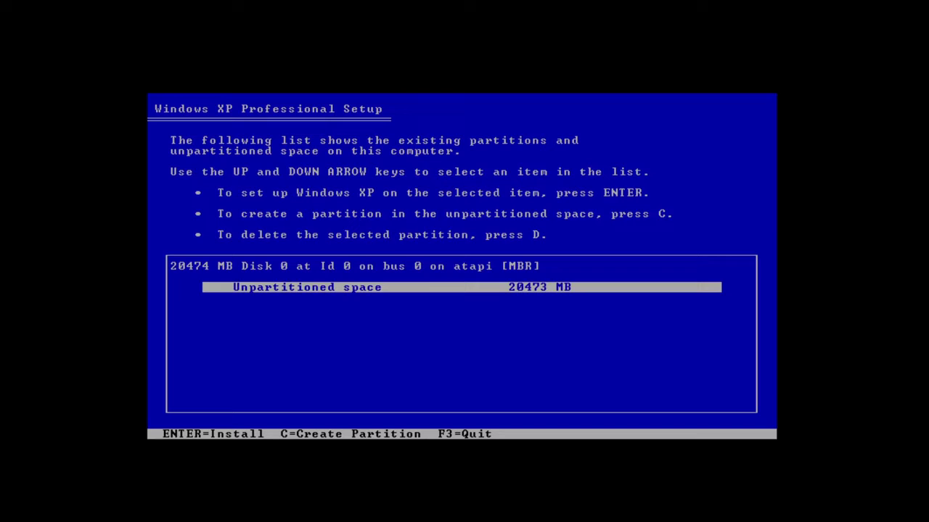
Step: Create a 20466 MB C: partition, backing out of the size prompt once before accepting
{"action": "key", "text": "c"}
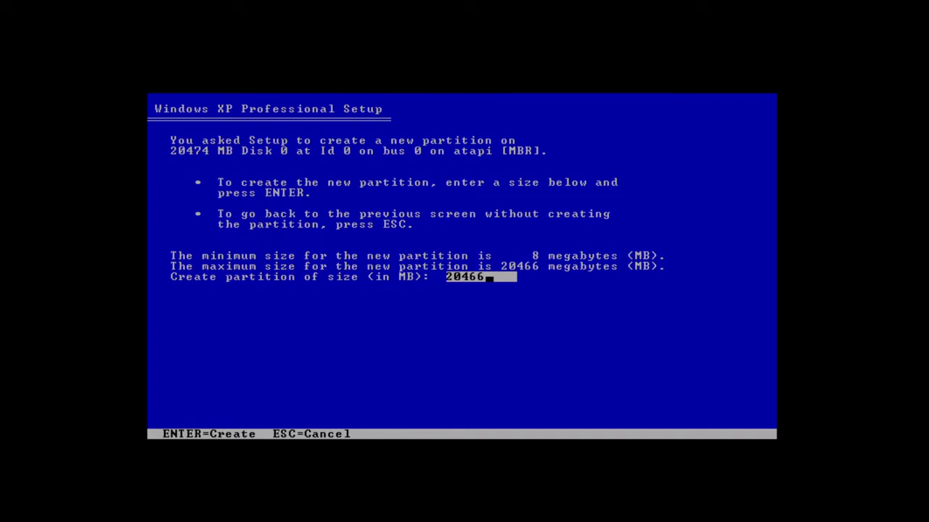
{"action": "key", "text": "Escape"}
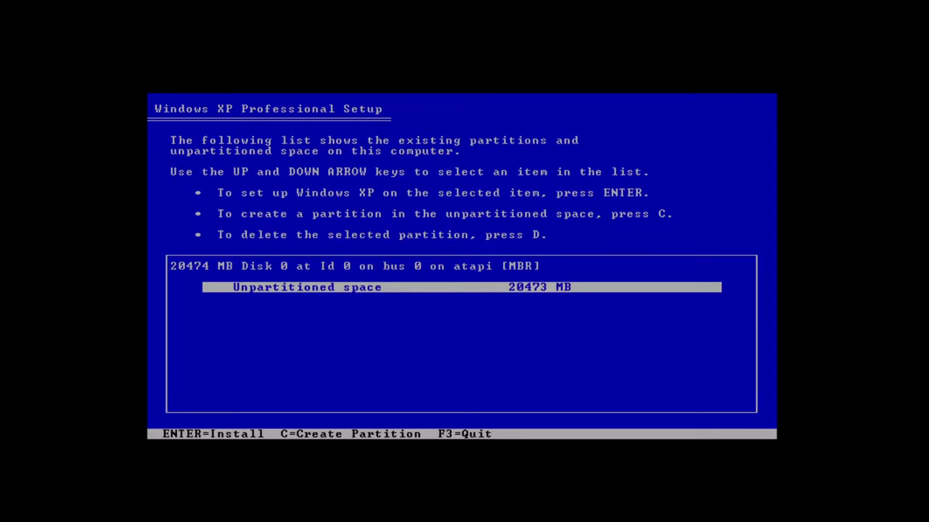
{"action": "key", "text": "c"}
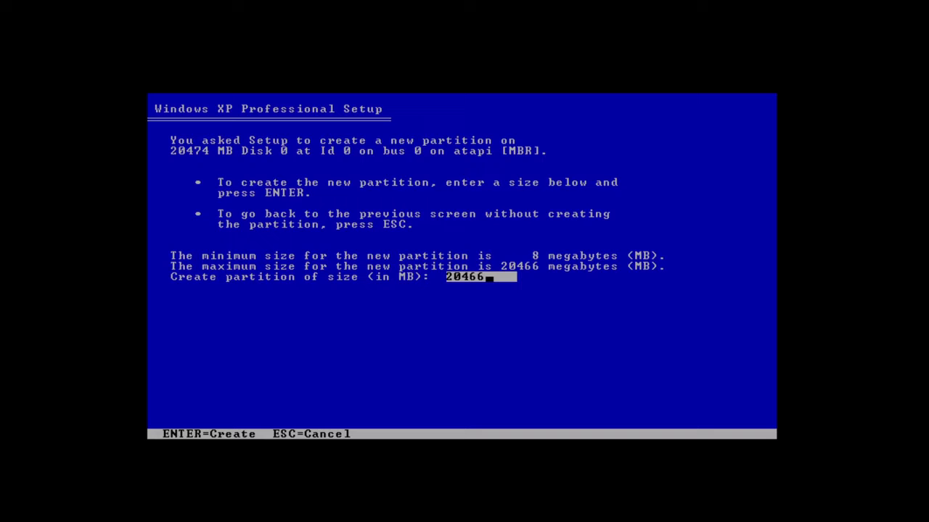
{"action": "key", "text": "Return"}
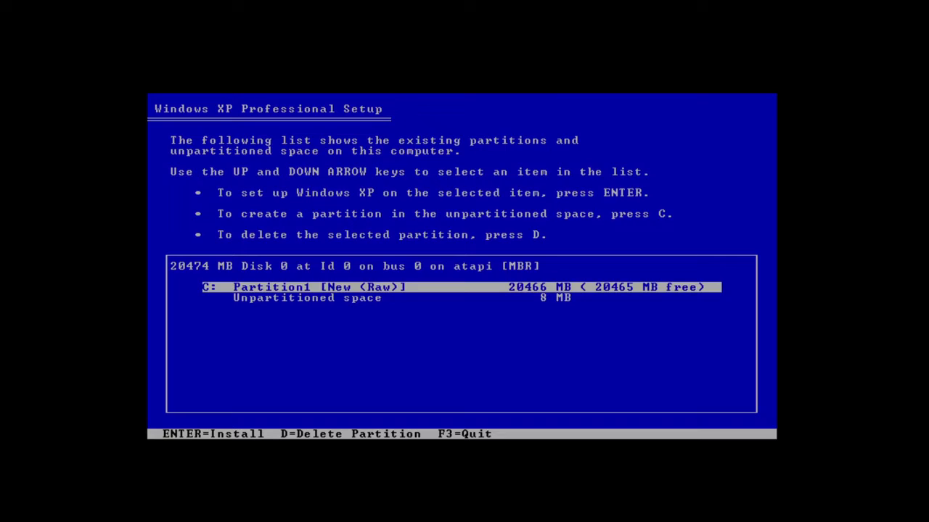
Step: Delete the new C: partition and pick the unpartitioned space as the install location
{"action": "key", "text": "d"}
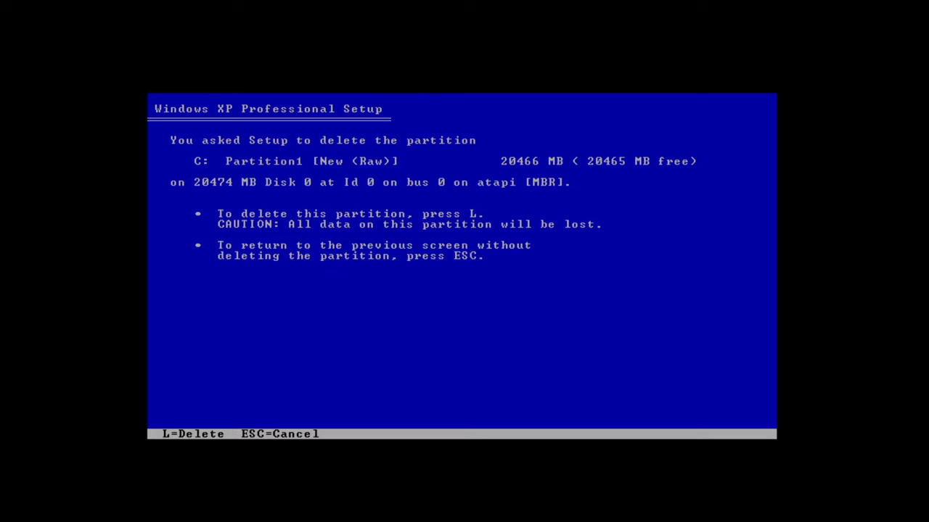
{"action": "key", "text": "l"}
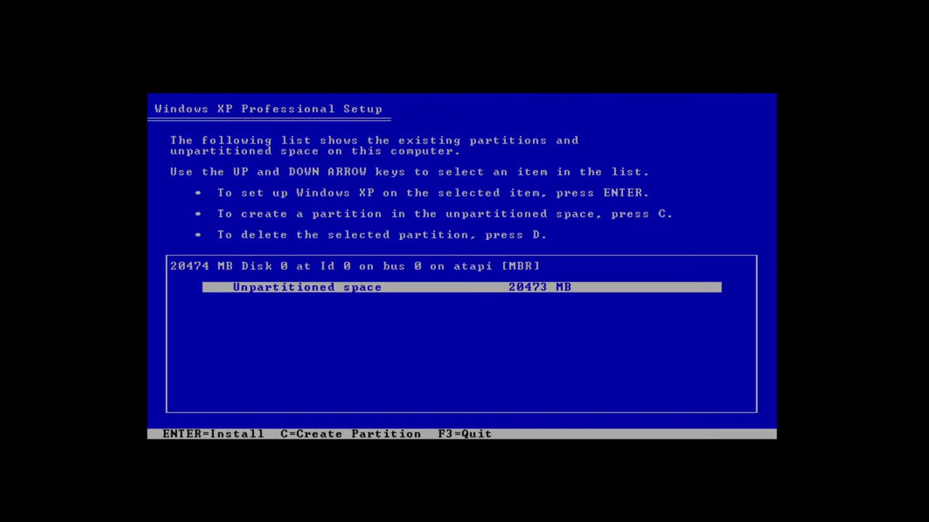
{"action": "key", "text": "Return"}
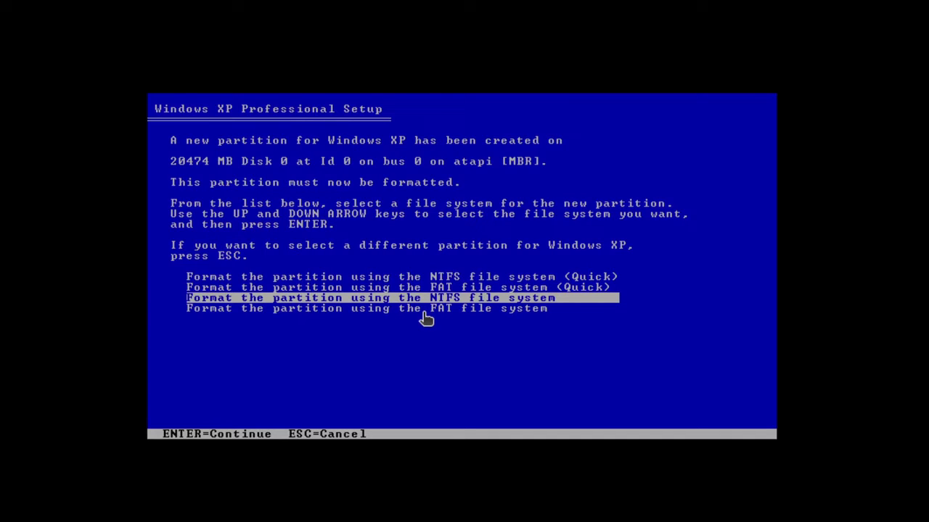
Step: Choose 'Format the partition using the NTFS file system (Quick)' and start formatting
{"action": "key", "text": "Up"}
{"action": "key", "text": "Up"}
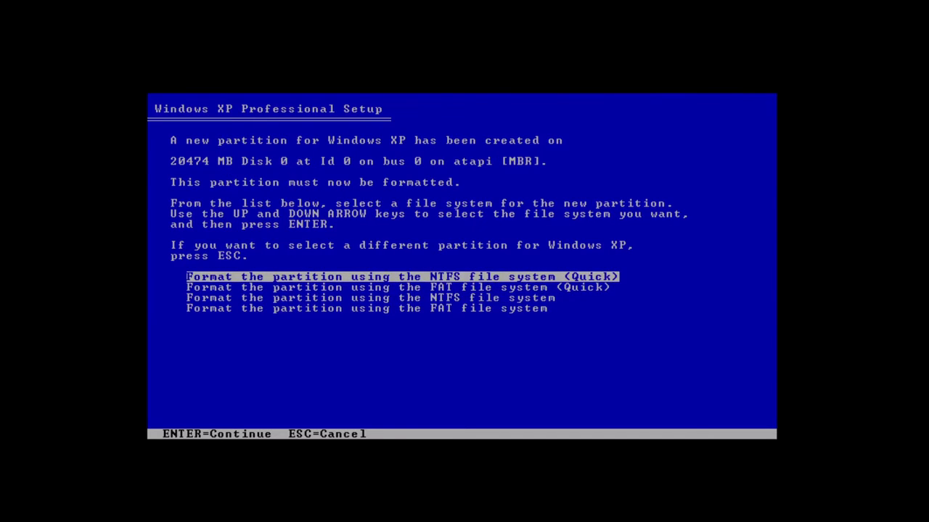
{"action": "key", "text": "Return"}
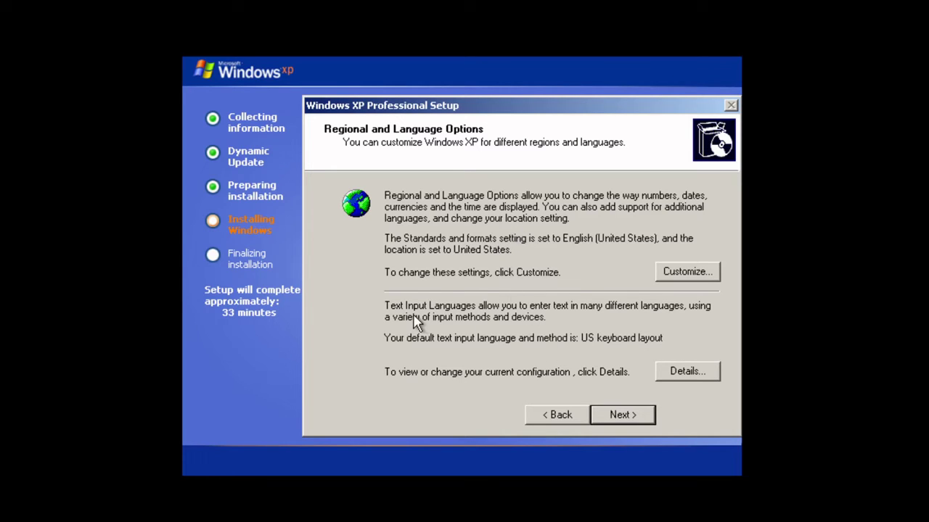
Step: Review input languages, cancel without changes to keep English (United States), then continue
{"action": "left_click", "coordinate": [671, 371]}
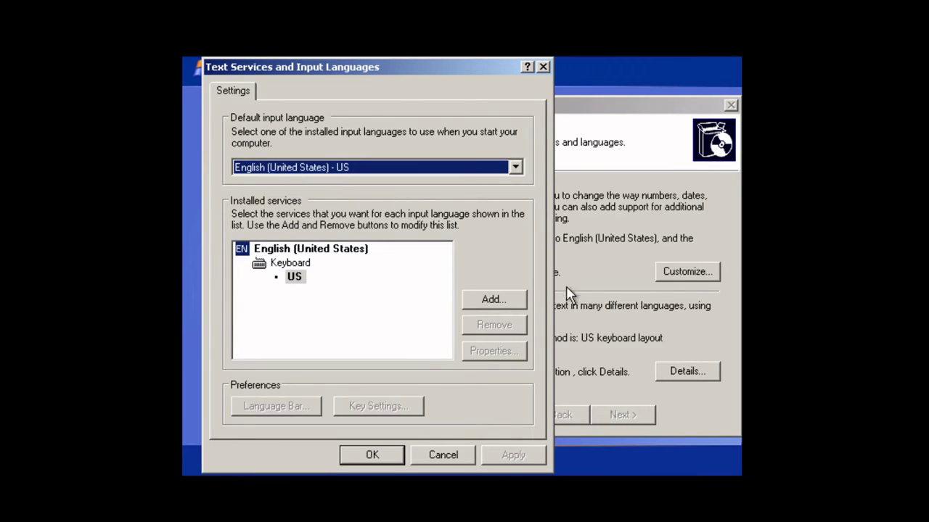
{"action": "left_click", "coordinate": [498, 304]}
{"action": "left_click", "coordinate": [396, 154]}
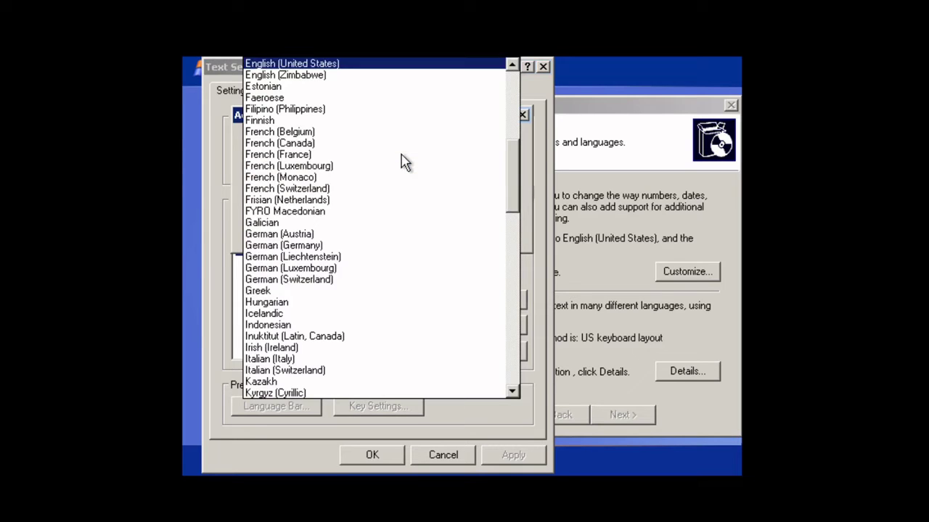
{"action": "scroll", "coordinate": [443, 72], "scroll_direction": "up", "scroll_amount": 1}
{"action": "left_click", "coordinate": [537, 111]}
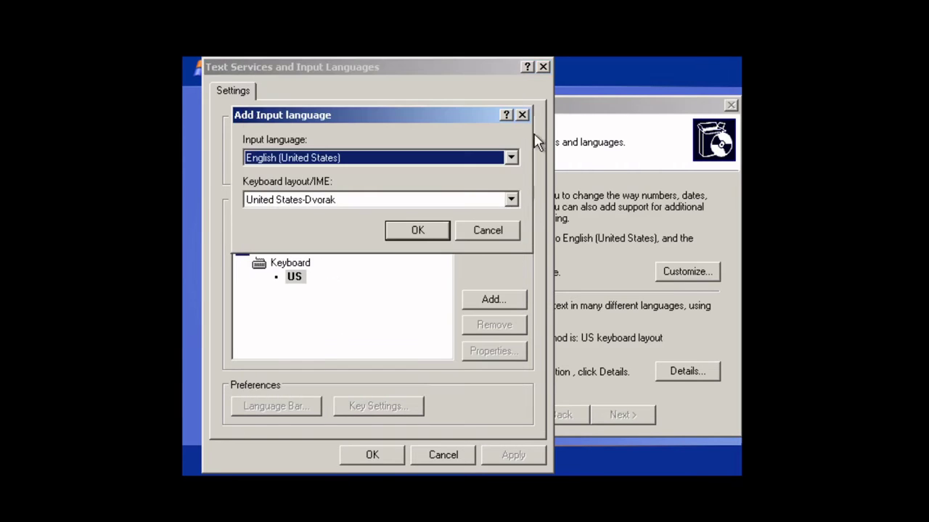
{"action": "left_click", "coordinate": [495, 233]}
{"action": "left_click", "coordinate": [457, 454]}
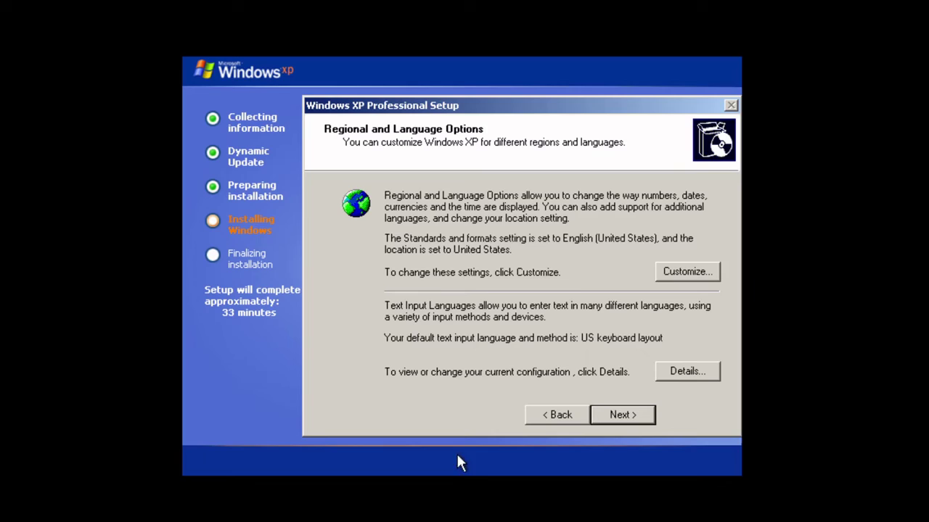
{"action": "left_click", "coordinate": [626, 420]}
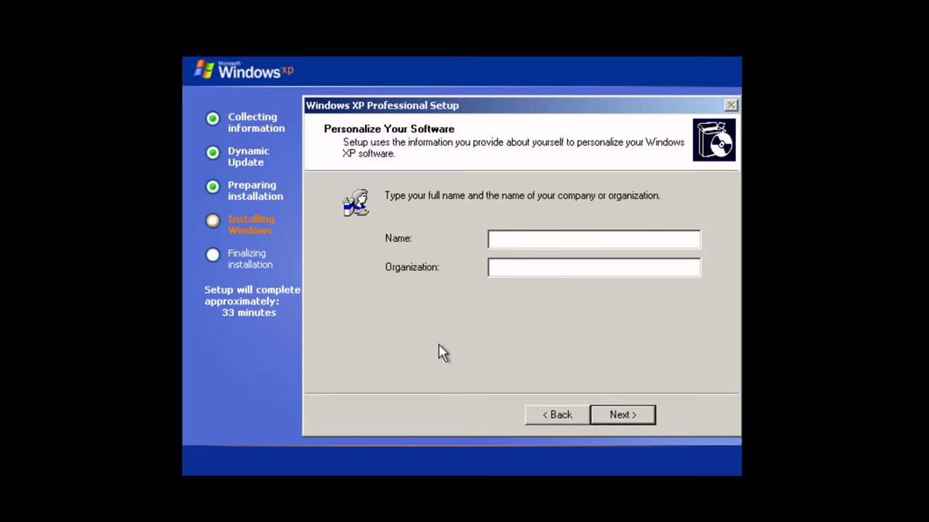
Step: Enter 'Youtube' as both the Name and Organization, then continue
{"action": "left_click", "coordinate": [521, 267]}
{"action": "left_click", "coordinate": [508, 239]}
{"action": "type", "text": "Youtube"}
{"action": "key", "text": "Tab"}
{"action": "type", "text": "Youtube"}
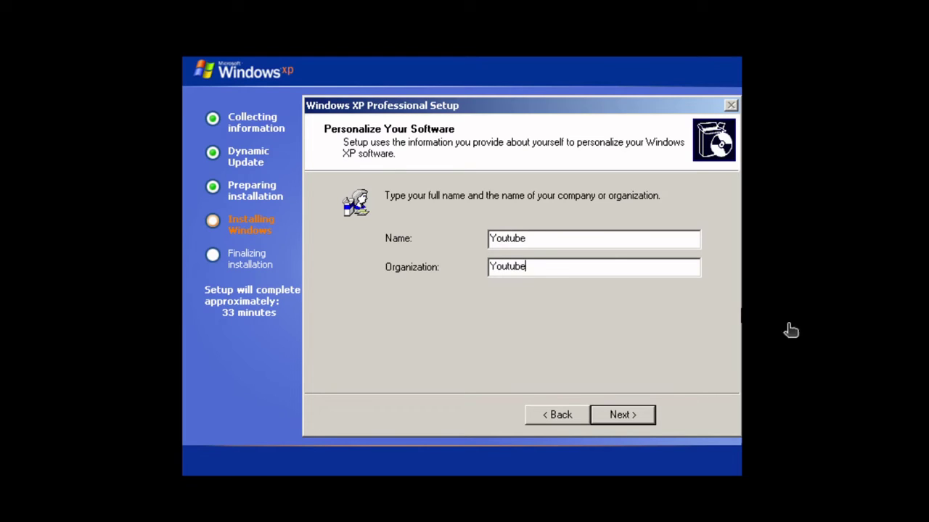
{"action": "left_click", "coordinate": [632, 416]}
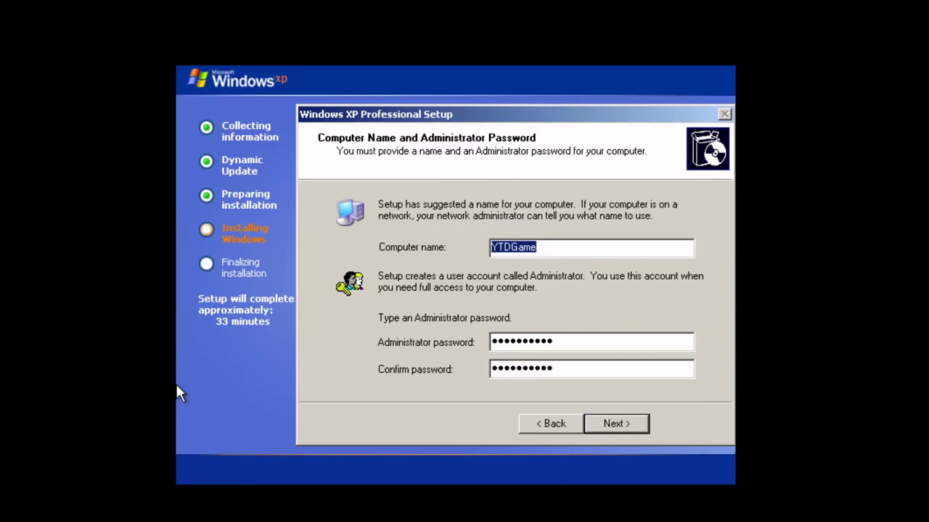
Step: Select the suggested computer name so it can be replaced with YTDGame
{"action": "left_click", "coordinate": [553, 253]}
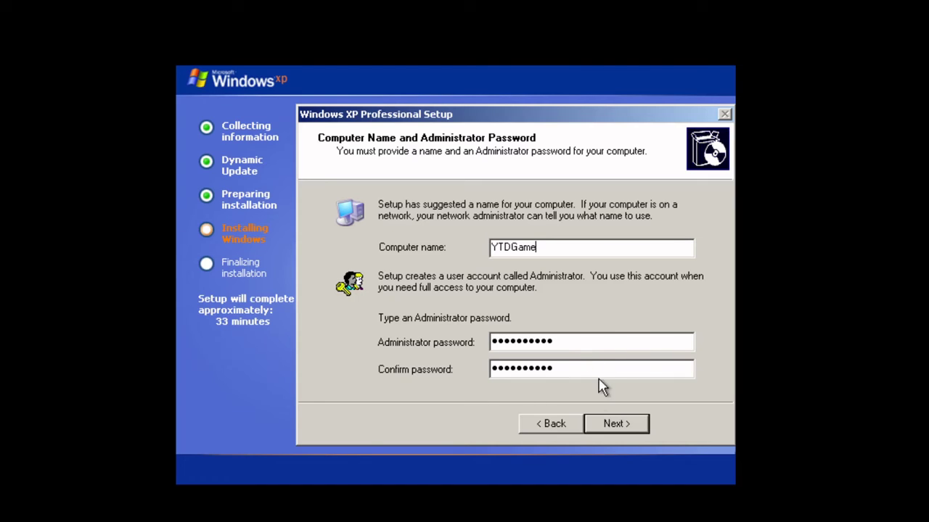
Step: Go to Date and Time and keep the (GMT-05:00) Eastern Time (US & Canada) time zone
{"action": "left_click", "coordinate": [616, 426]}
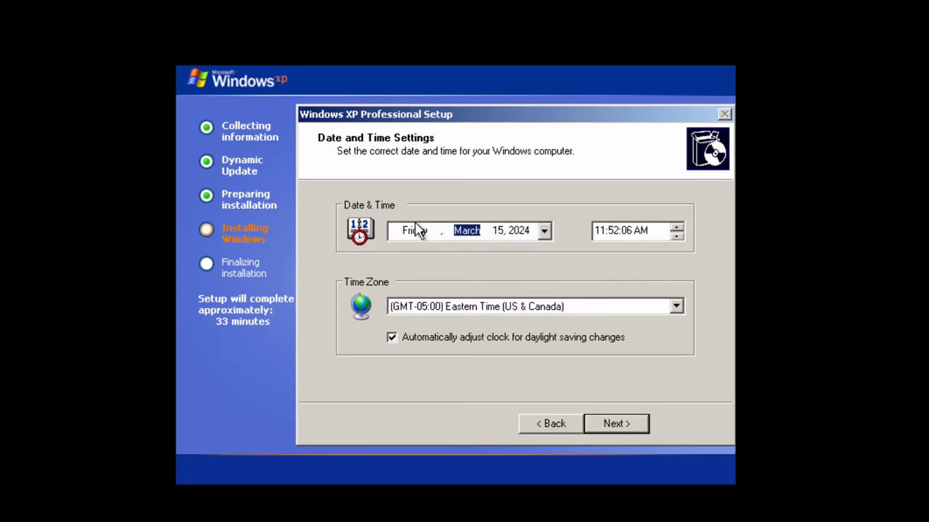
{"action": "left_click", "coordinate": [478, 308]}
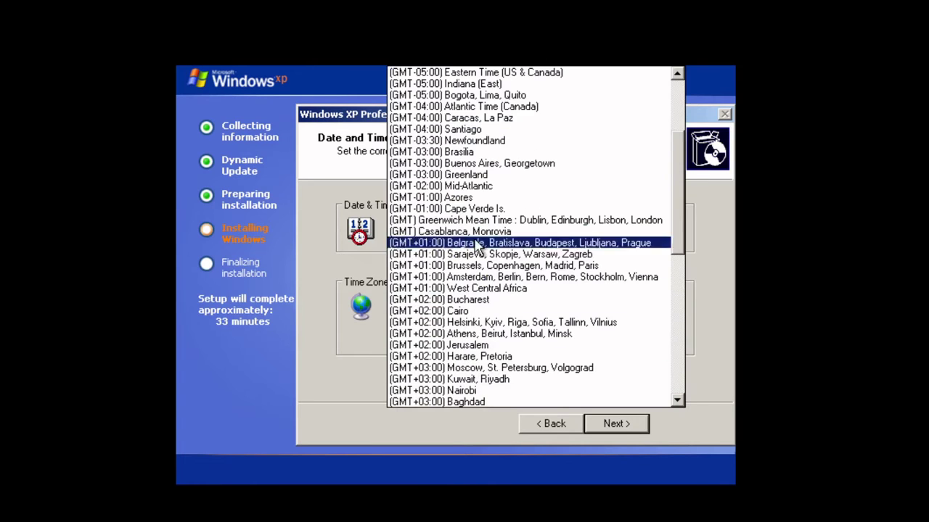
{"action": "left_click", "coordinate": [481, 86]}
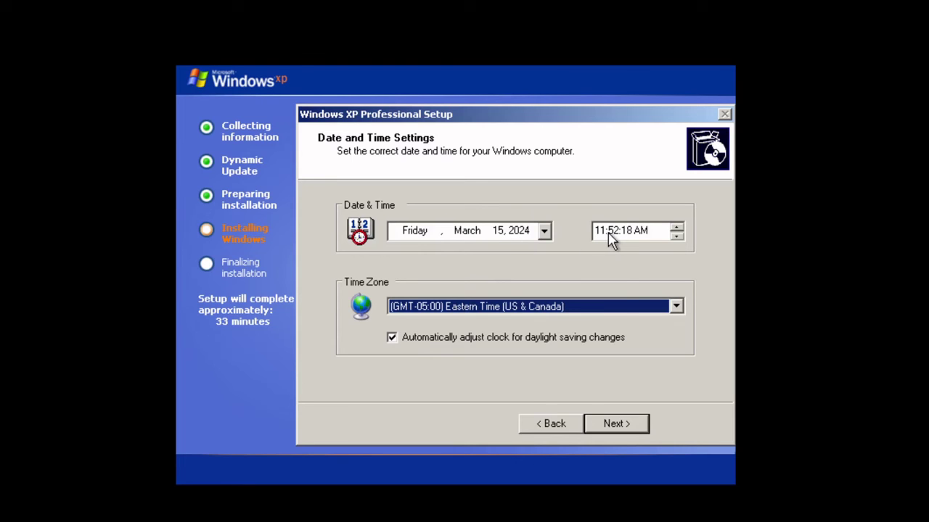
Step: Accept the date and time, Typical networking settings, and the WORKGROUP workgroup
{"action": "left_click", "coordinate": [621, 425]}
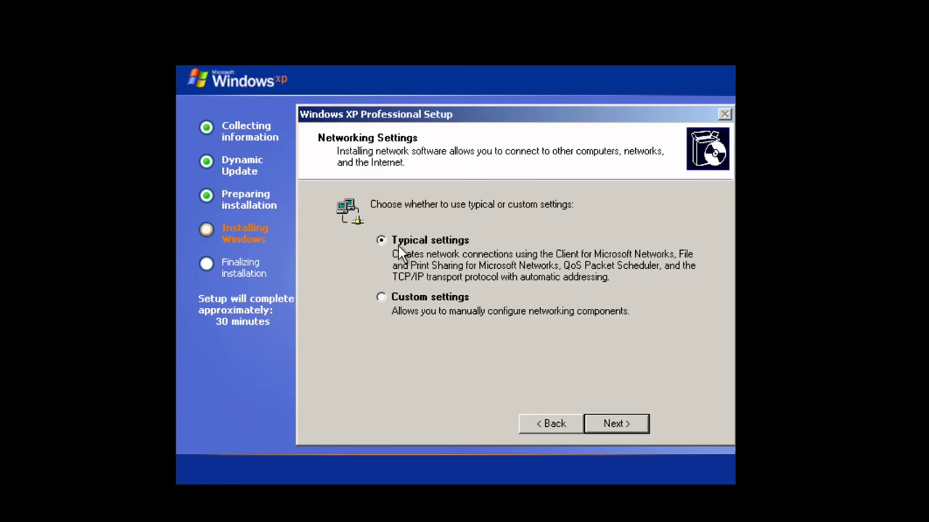
{"action": "left_click", "coordinate": [621, 432]}
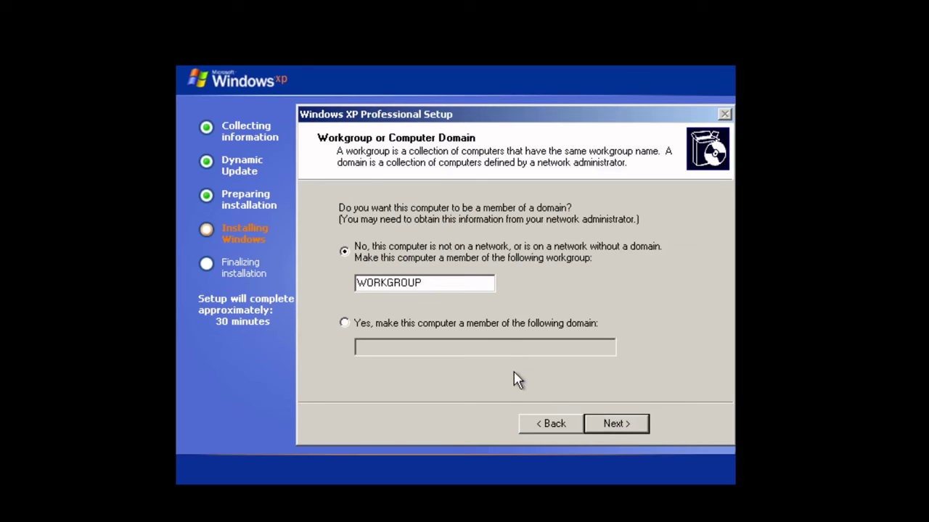
{"action": "left_click", "coordinate": [618, 427]}
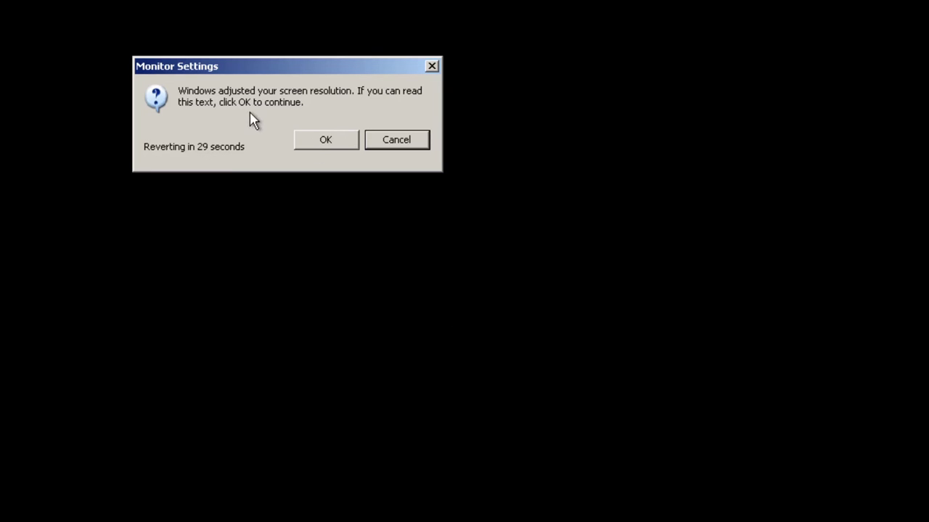
Step: Confirm the automatically adjusted screen resolution is readable and keep it
{"action": "left_click", "coordinate": [315, 143]}
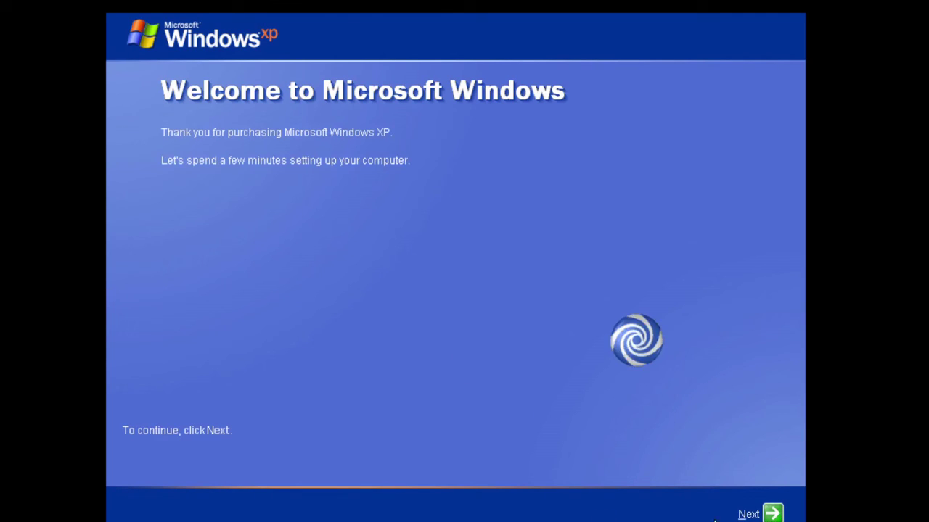
Step: Begin the Welcome setup and set Automatic Updates to 'Not right now'
{"action": "left_click", "coordinate": [761, 513]}
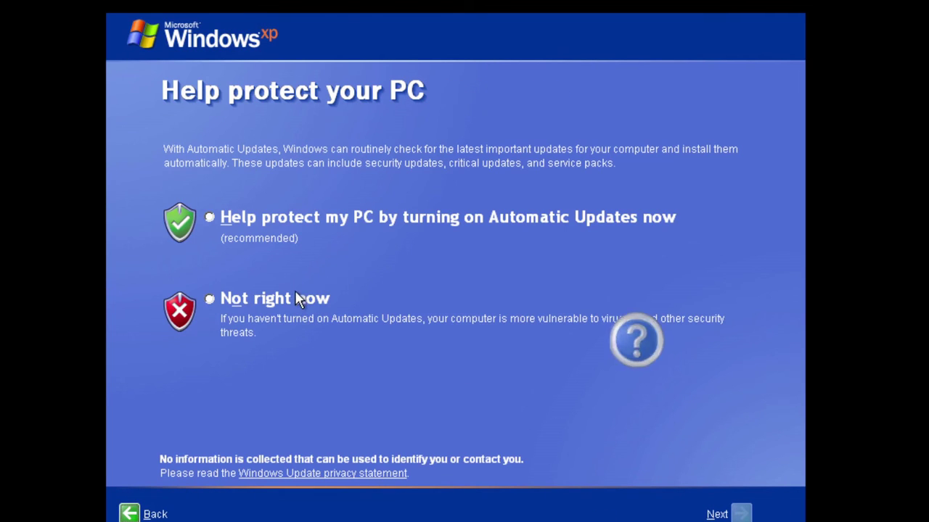
{"action": "left_click", "coordinate": [296, 300]}
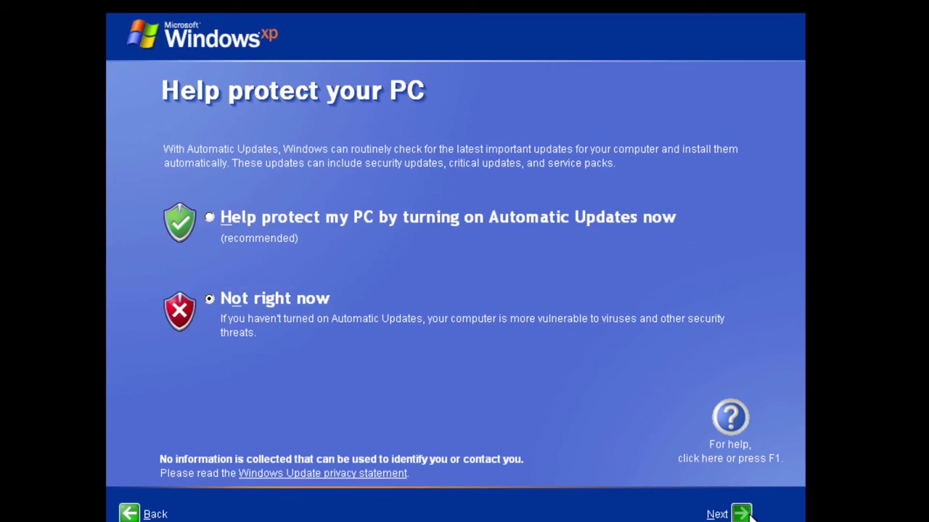
{"action": "left_click", "coordinate": [726, 513]}
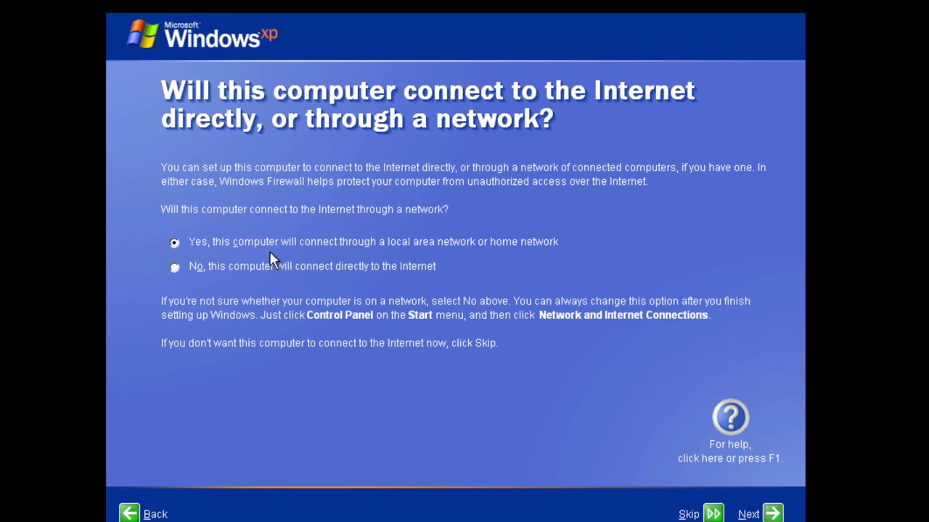
Step: Choose a direct Internet connection, decline Microsoft registration, and enter the first user's name
{"action": "left_click", "coordinate": [245, 268]}
{"action": "left_click", "coordinate": [771, 513]}
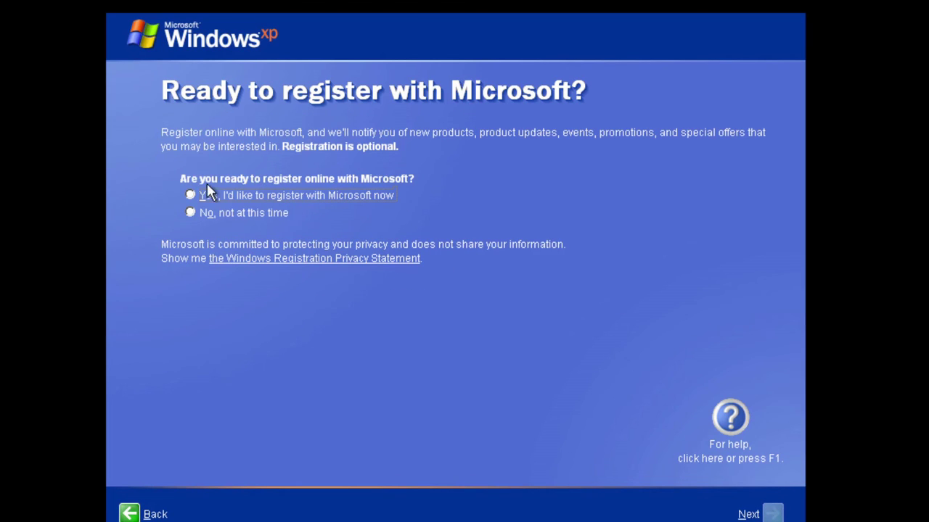
{"action": "left_click", "coordinate": [255, 214]}
{"action": "left_click", "coordinate": [774, 514]}
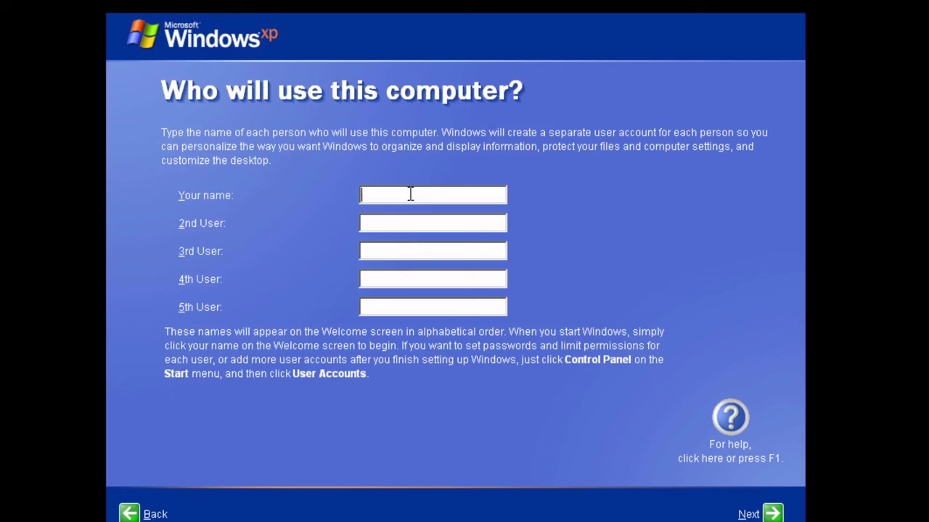
{"action": "type", "text": "toor"}
Step: Confirm the user name and move past the user accounts page
{"action": "left_click", "coordinate": [772, 514]}
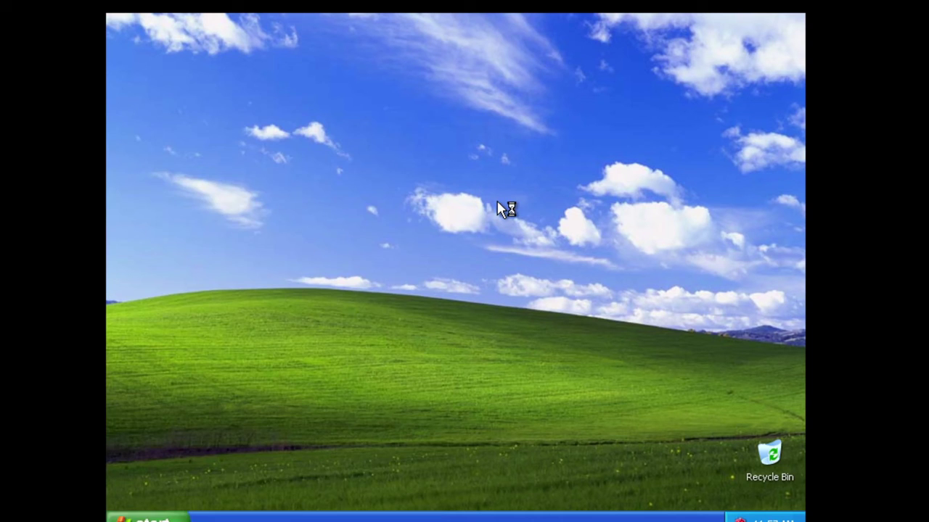
{"action": "left_click", "coordinate": [538, 210]}
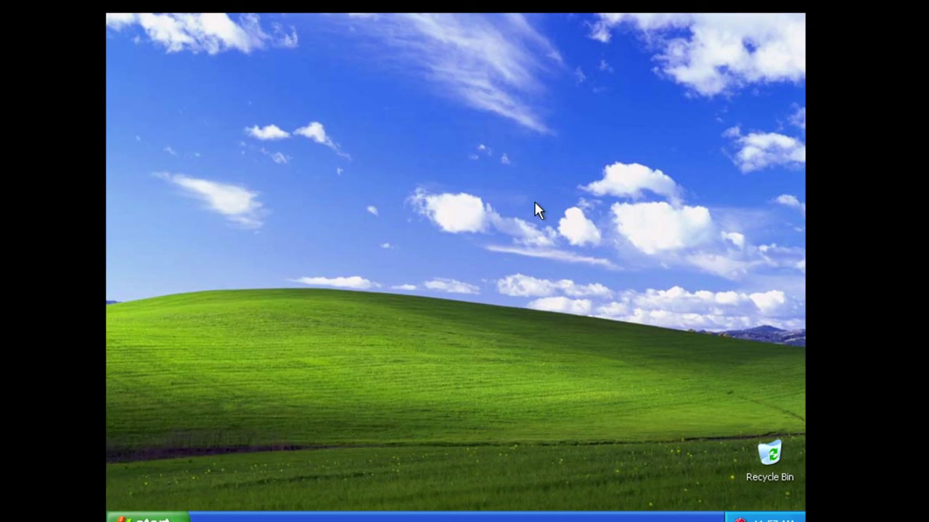